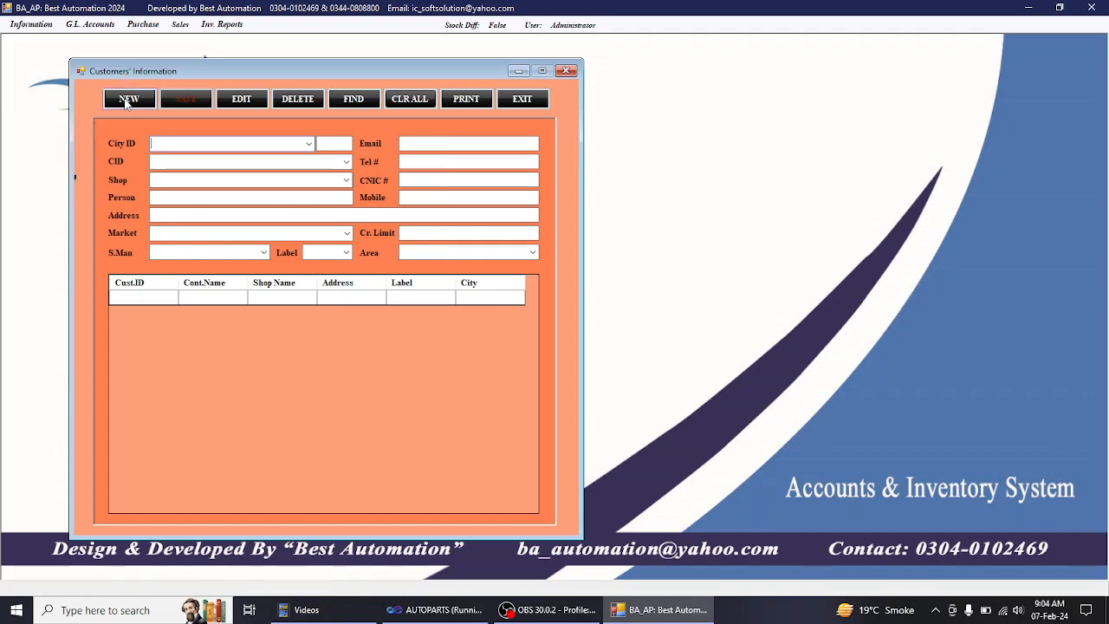
# - Start a new customer record with the city set to Karachi
pyautogui.click(126, 100)
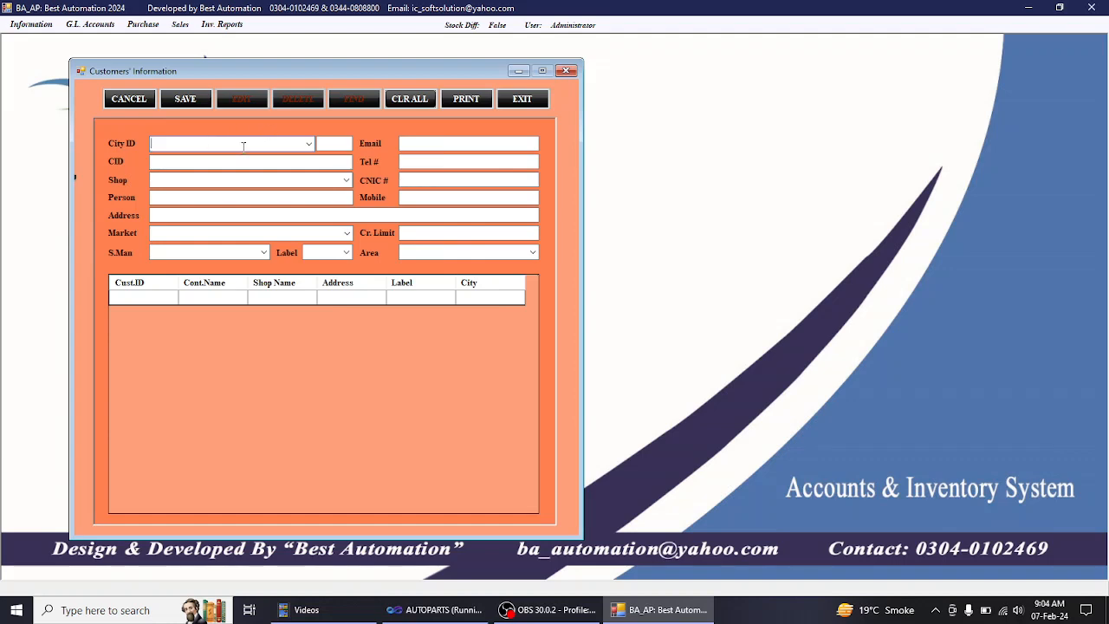
pyautogui.write('ka')
pyautogui.press('Return')
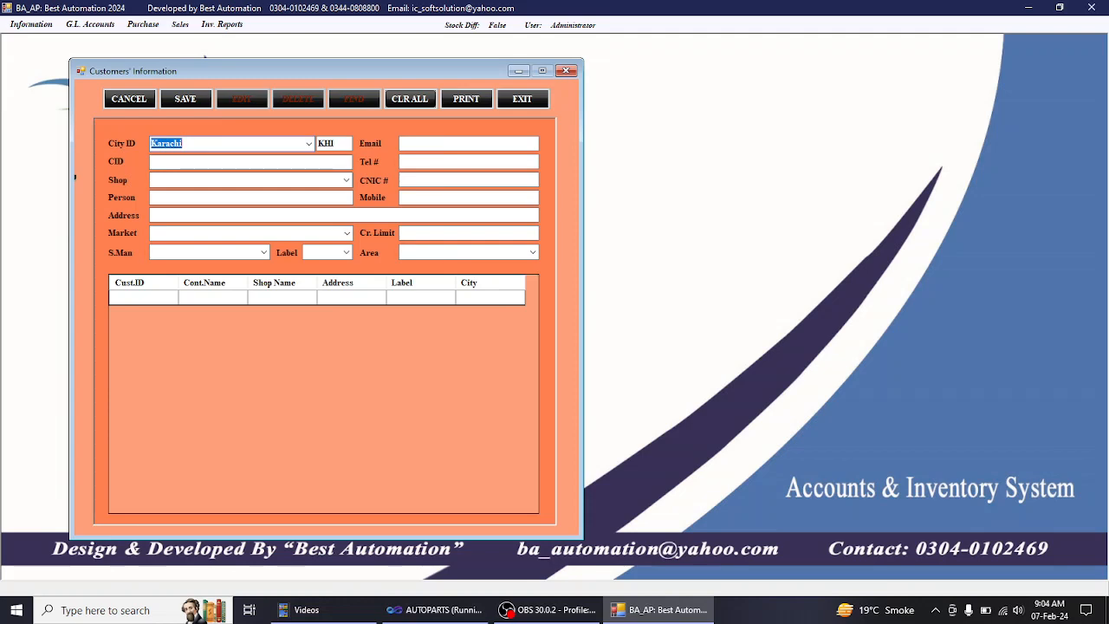
pyautogui.press('Return')
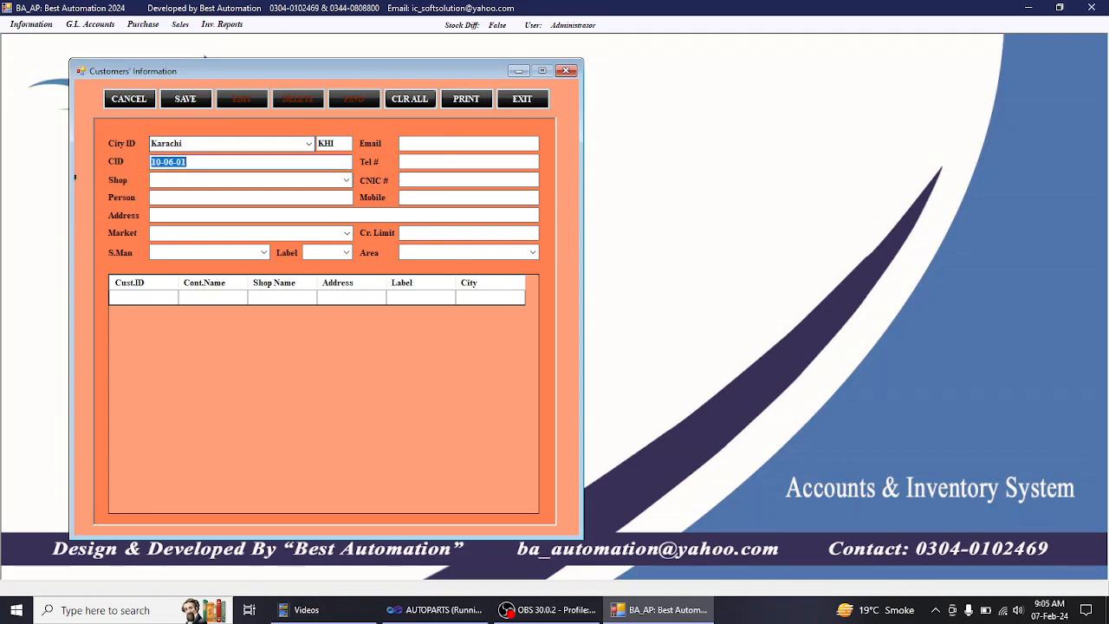
pyautogui.press('Right')
# - Switch the city to Hyderabad and back to Karachi, completing customer ID 10-06-01-001
pyautogui.click(196, 143)
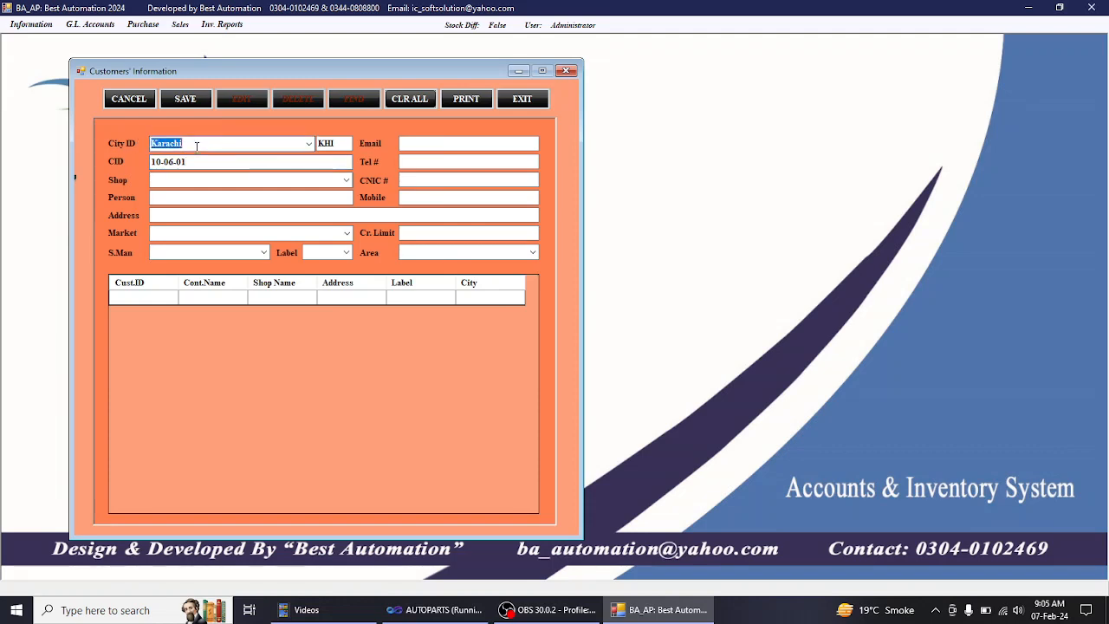
pyautogui.write('hyd')
pyautogui.press('Return')
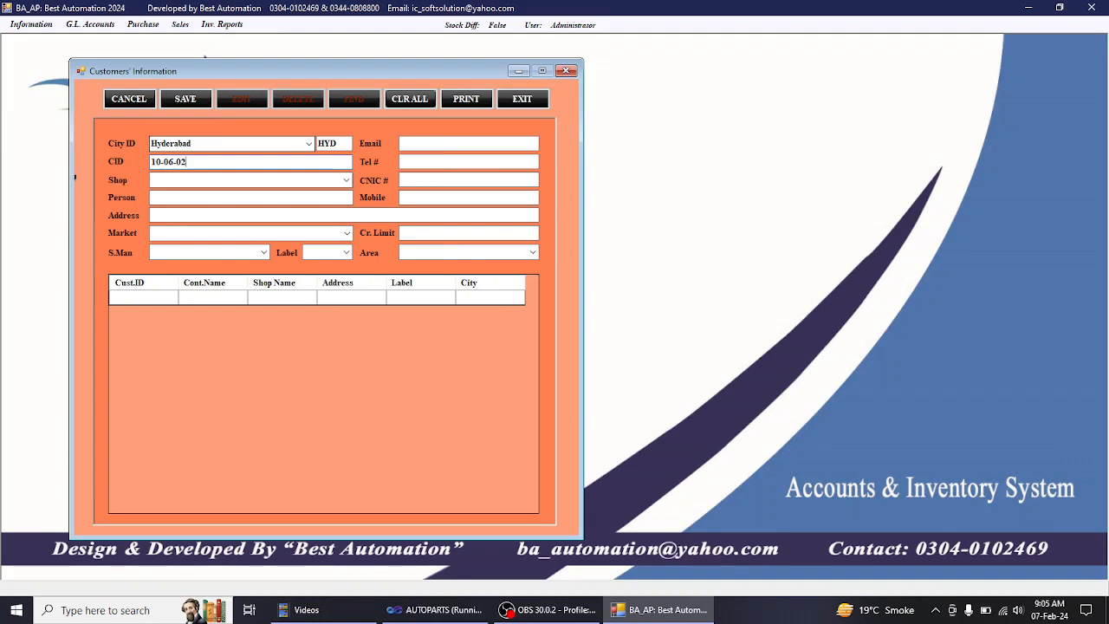
pyautogui.click(200, 145)
pyautogui.write('kar')
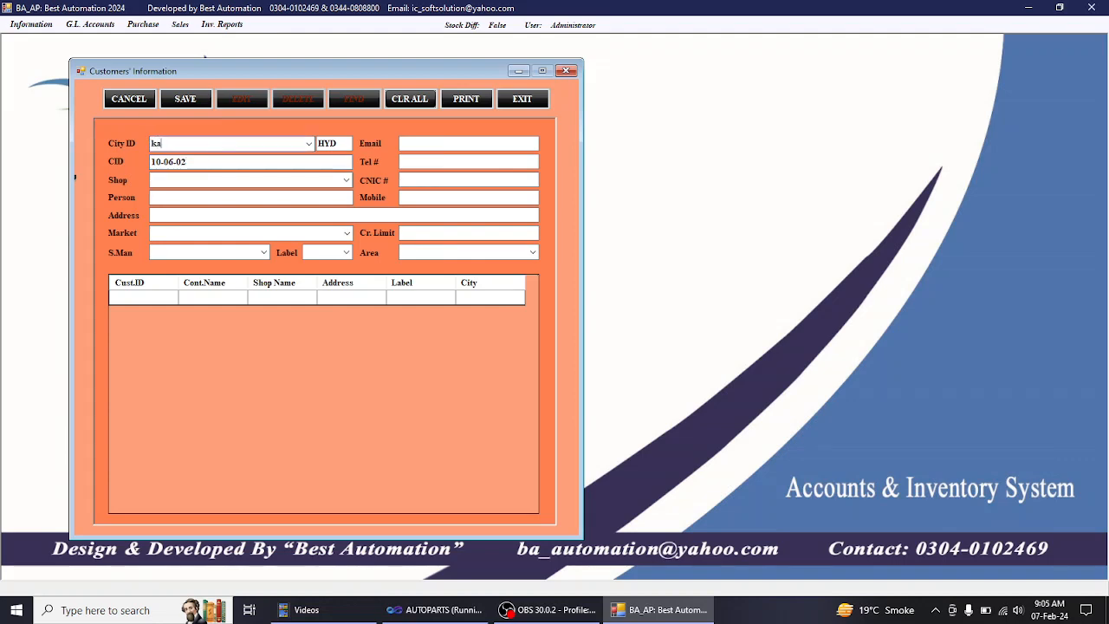
pyautogui.press('Tab')
pyautogui.press('End')
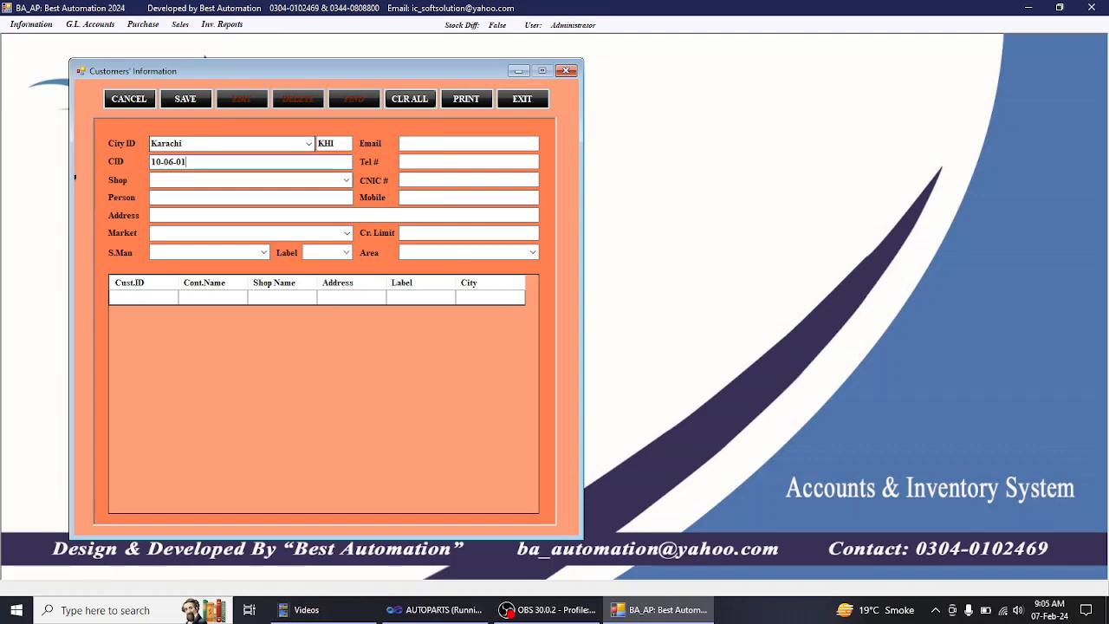
pyautogui.write('-001')
# - Enter shop name ALI AUTOS UP MORE, the contact person's name, and the shop's address
pyautogui.click(153, 180)
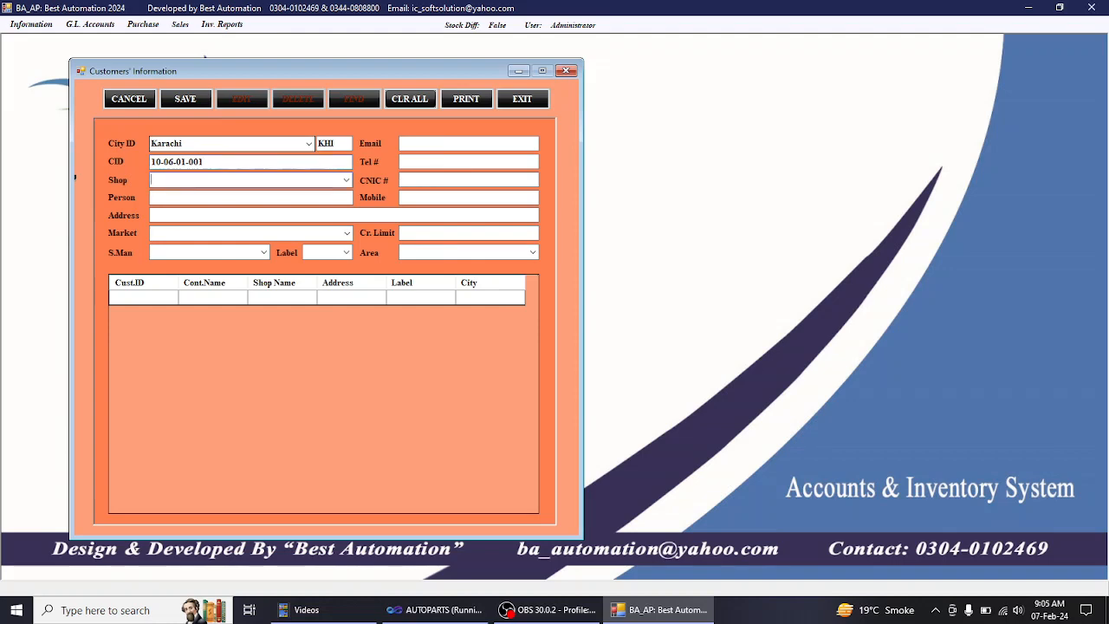
pyautogui.write('ALI AUTOS UP MORE')
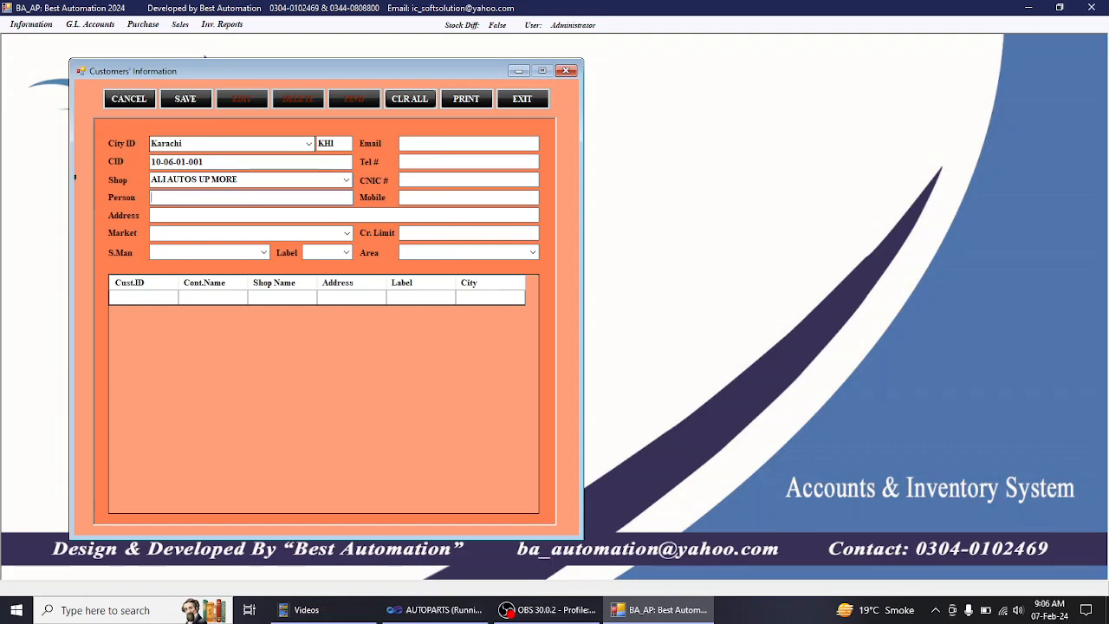
pyautogui.write('MR ALI')
pyautogui.click(151, 215)
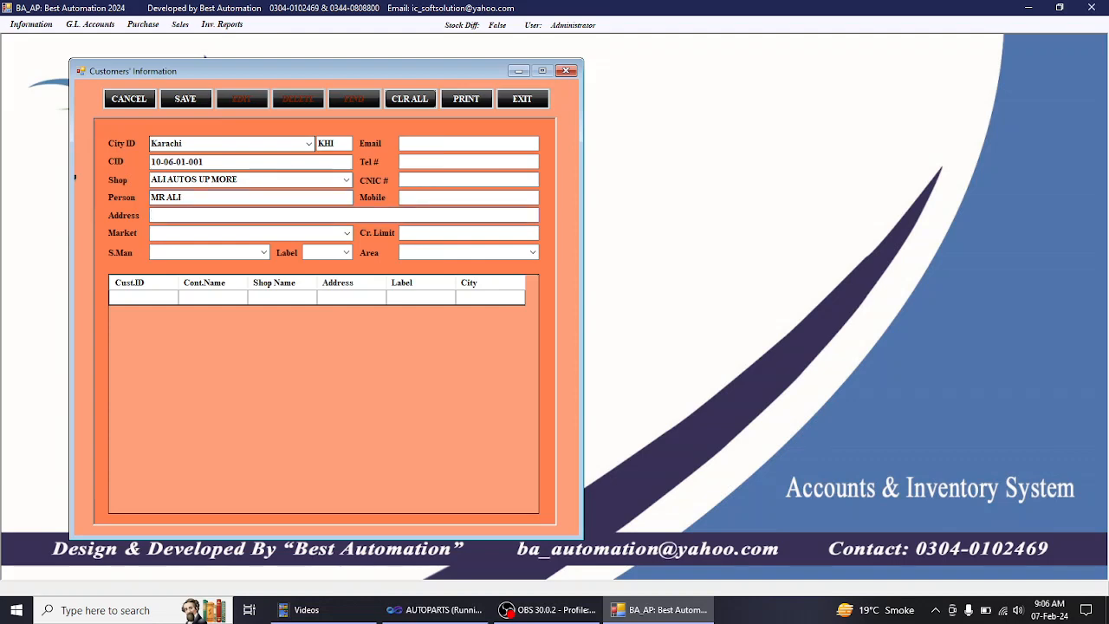
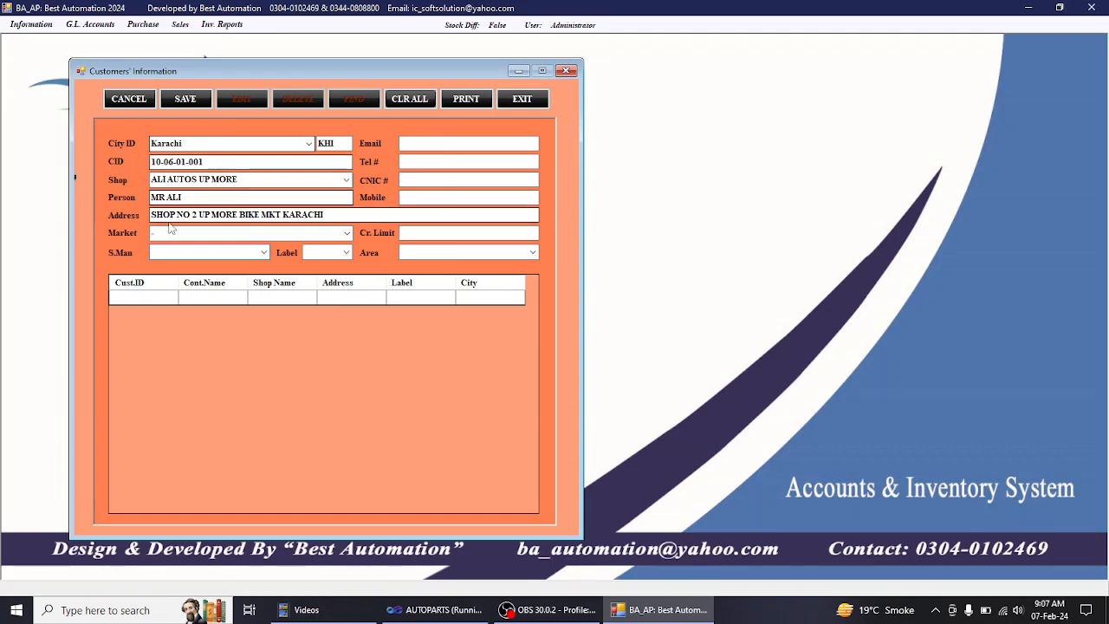
# - Assign the listed salesman to the customer and set the label to CP
pyautogui.click(265, 252)
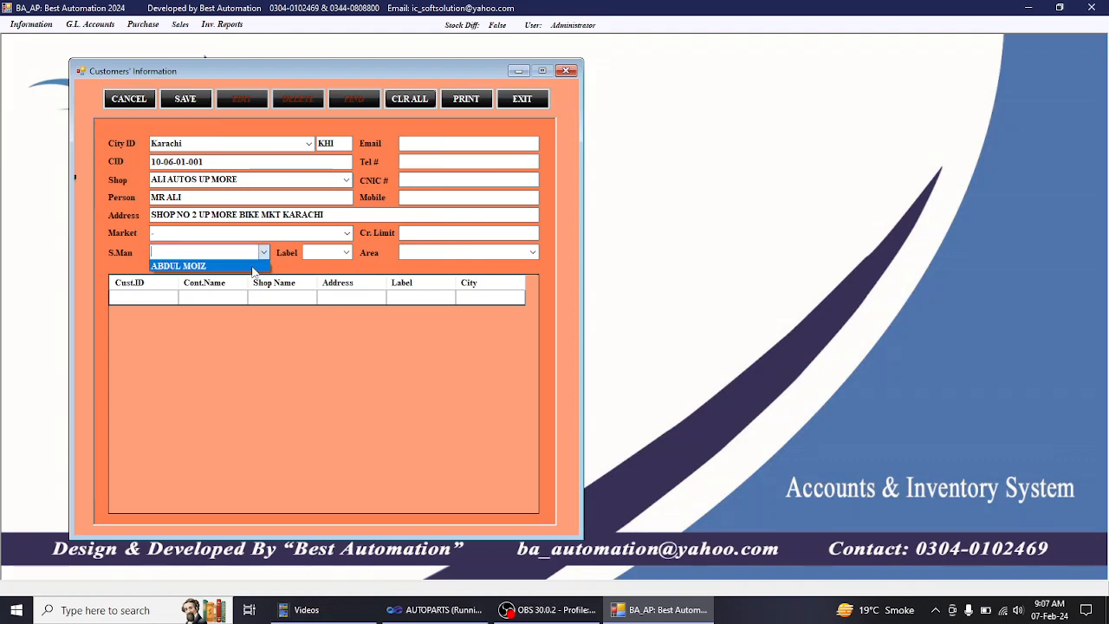
pyautogui.click(252, 266)
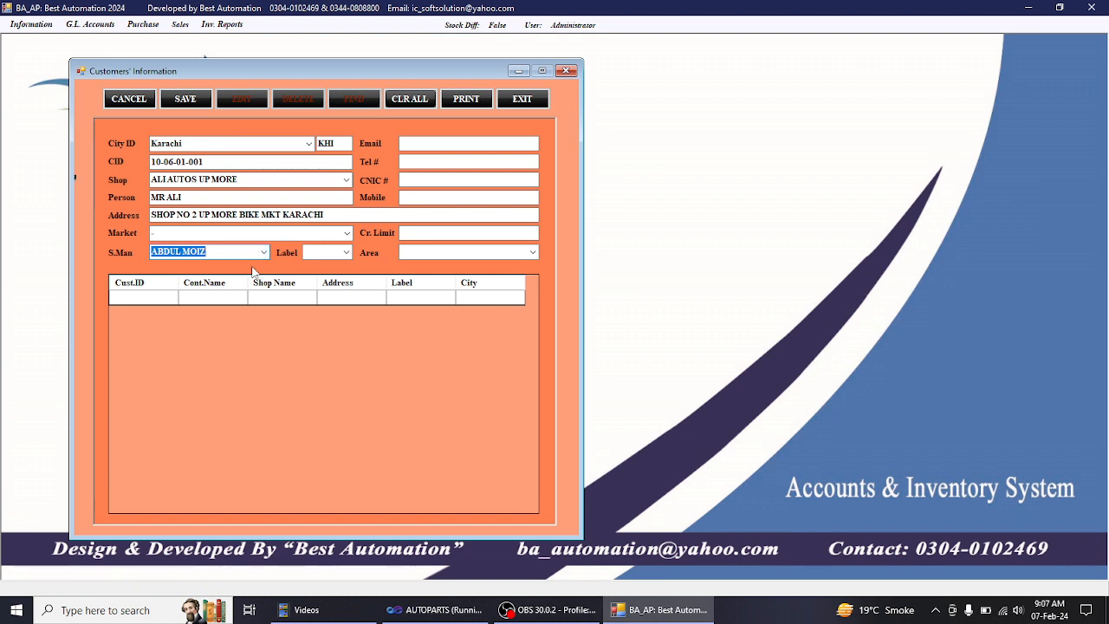
pyautogui.press('Tab')
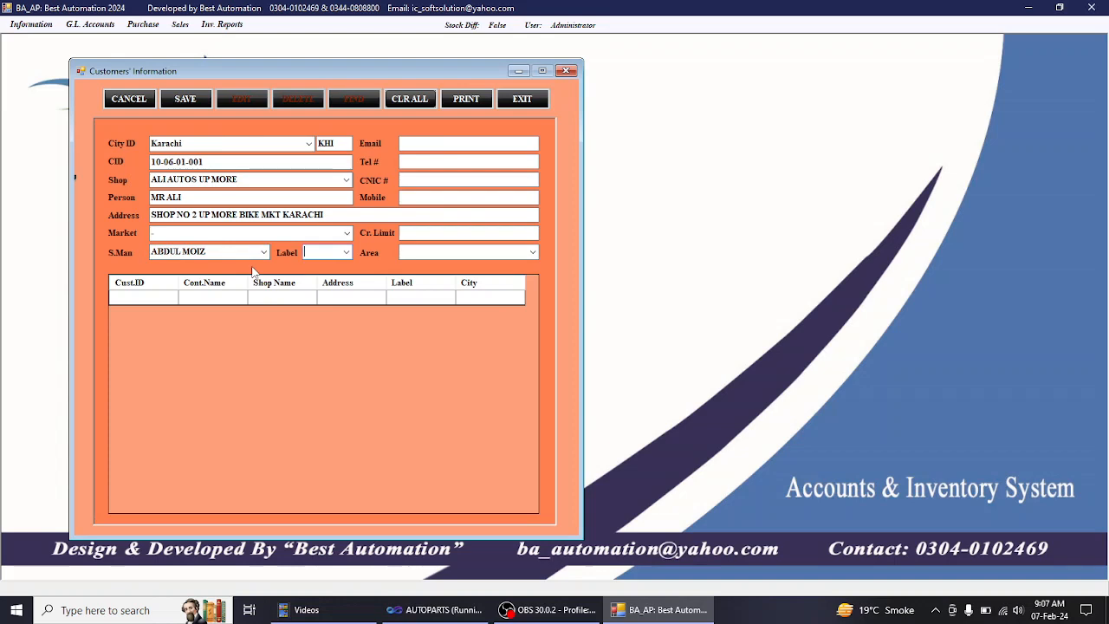
pyautogui.click(348, 256)
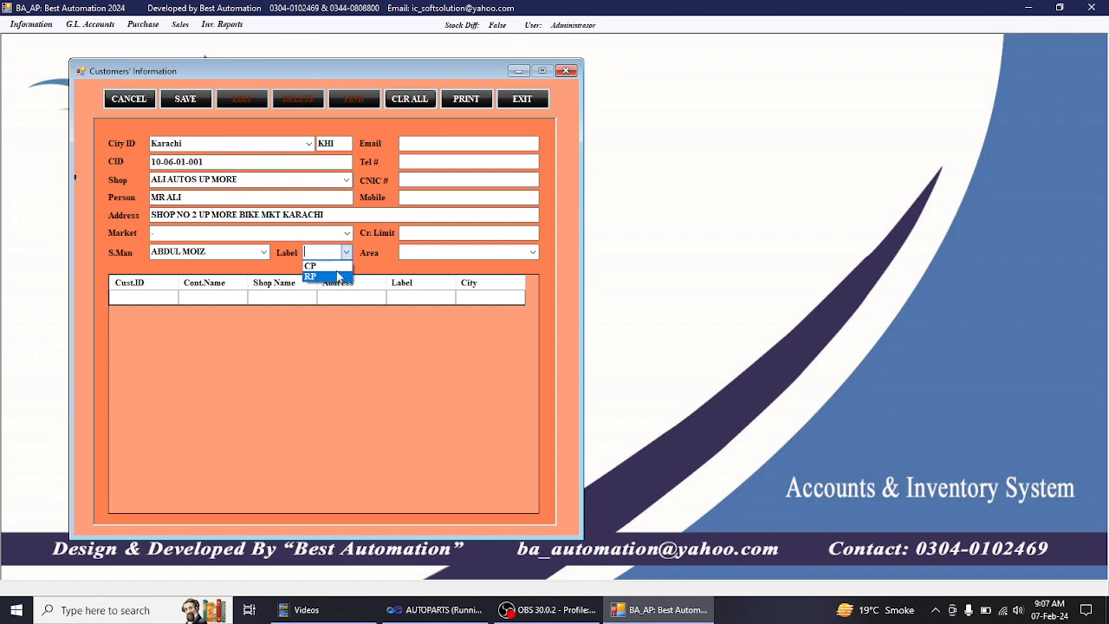
pyautogui.click(343, 266)
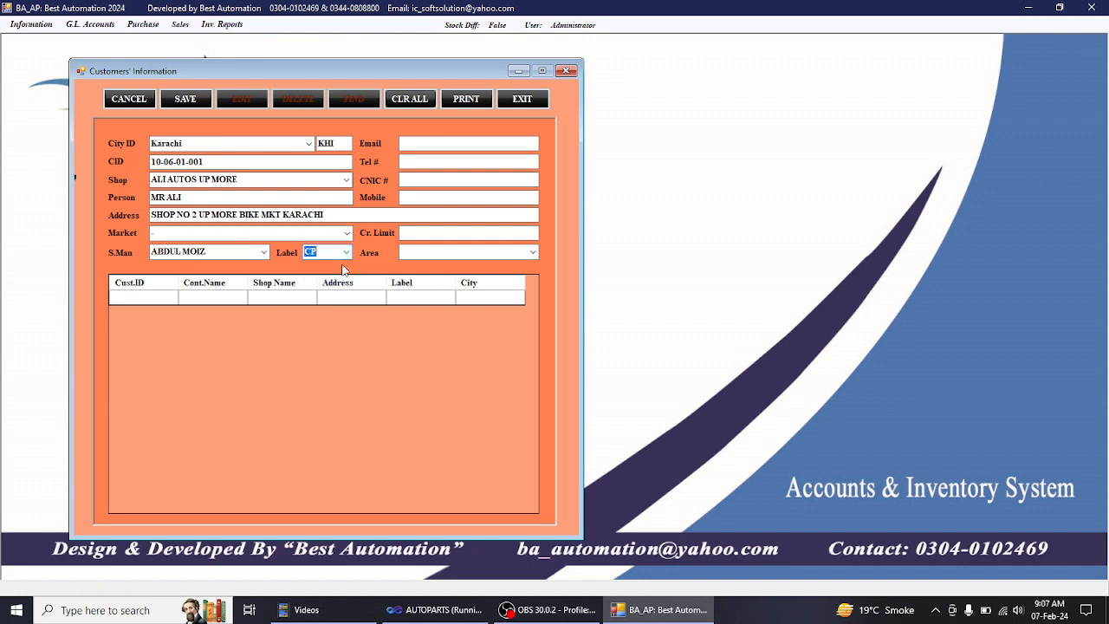
pyautogui.press('Tab')
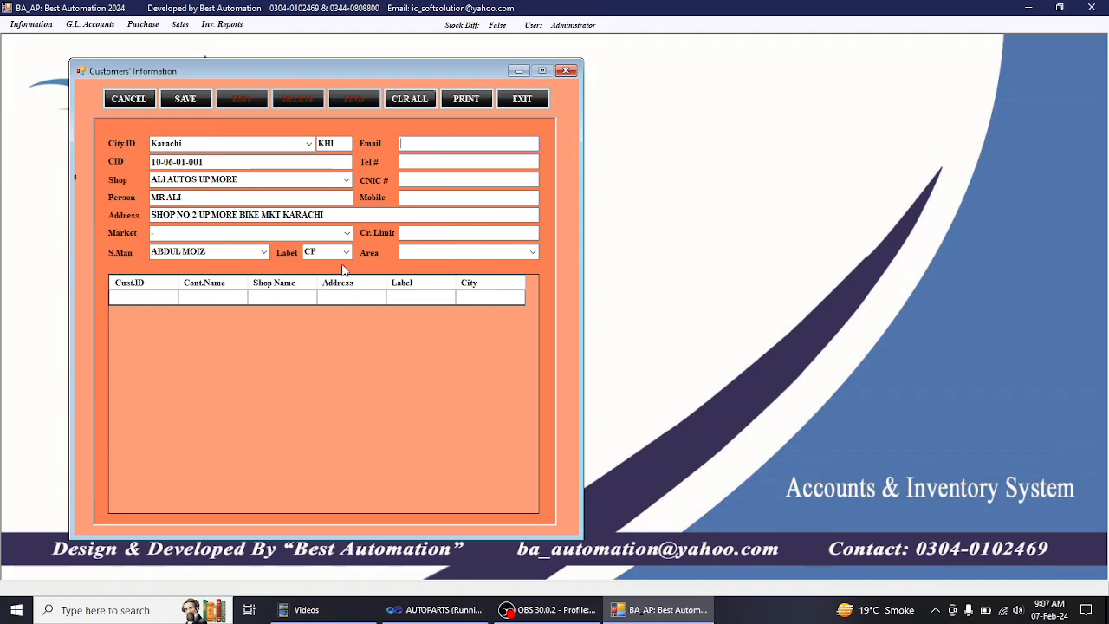
pyautogui.write('--')
# - Enter a dash placeholder, the mobile number, credit limit 10000, and area NORTH KARACHI UP MORE
pyautogui.press('Tab')
pyautogui.write('-')
pyautogui.press('Tab')
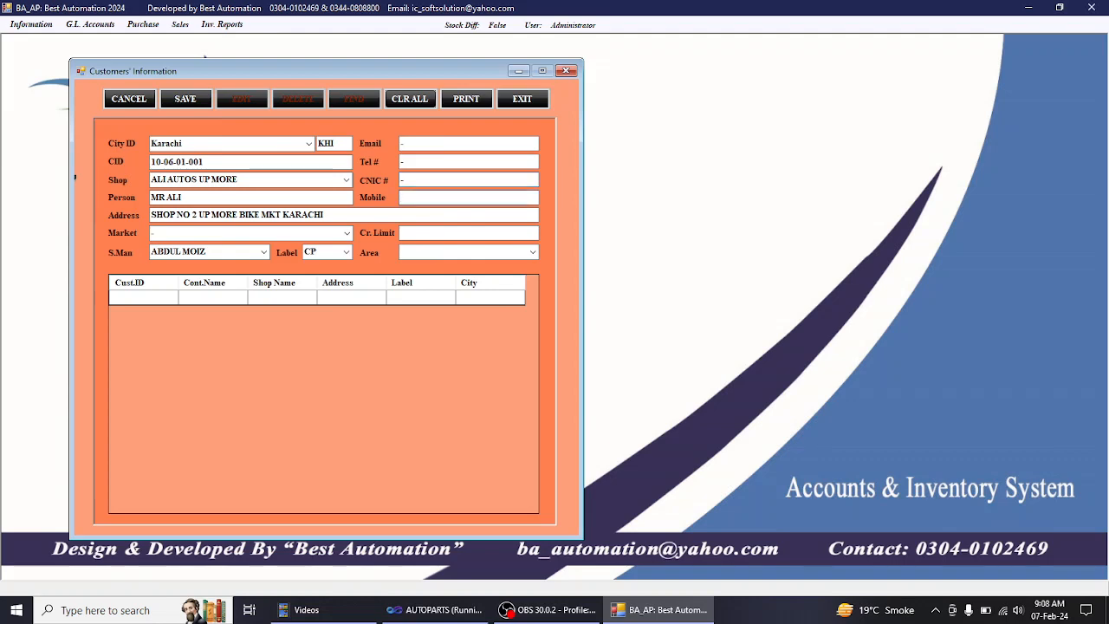
pyautogui.write('0300')
pyautogui.press('Tab')
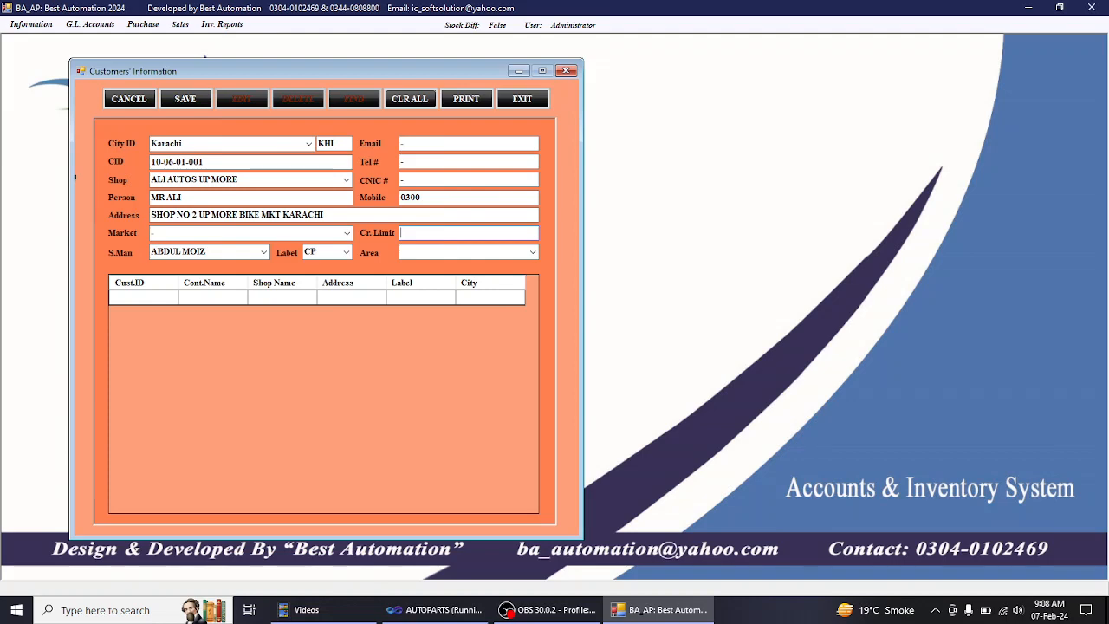
pyautogui.write('10000')
pyautogui.press('Down')
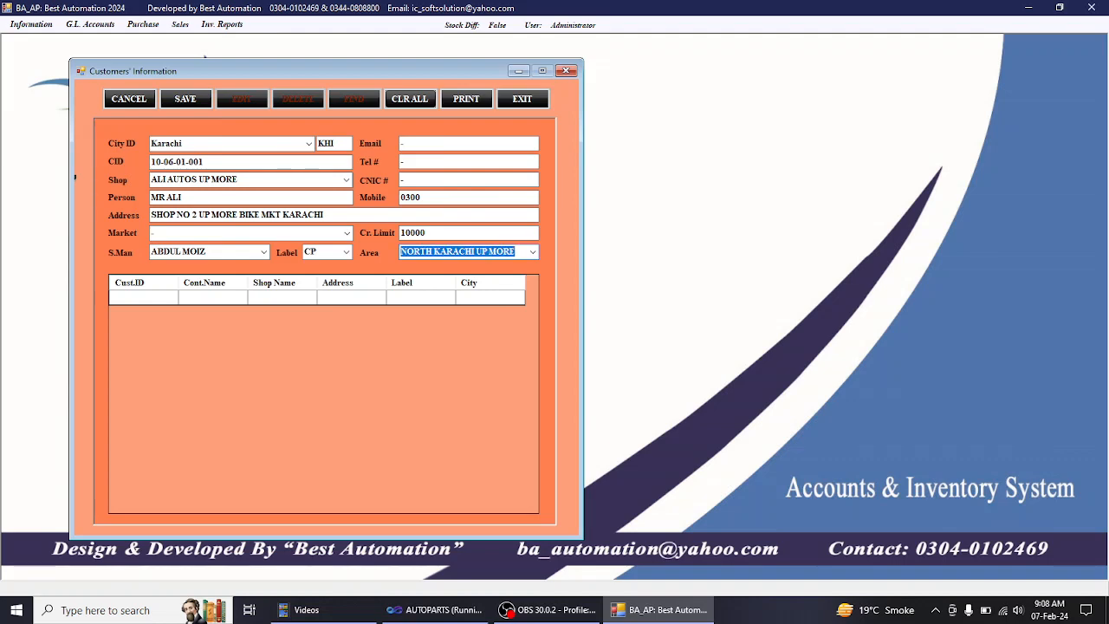
# - Save customer ALI AUTOS UP MORE and close the Customers' Information form
pyautogui.click(186, 101)
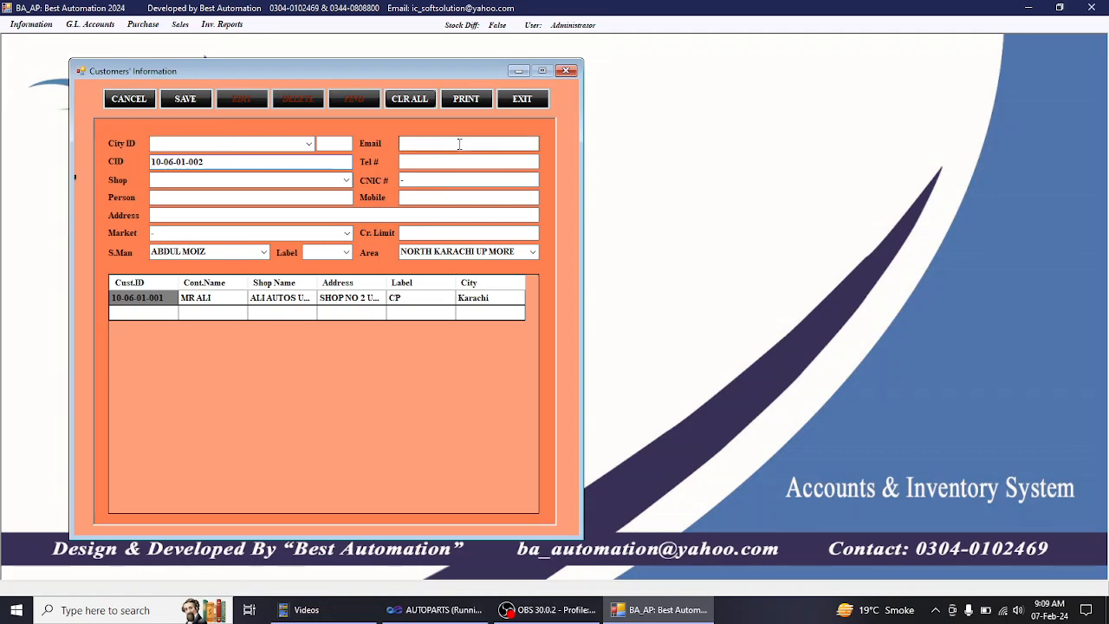
pyautogui.click(520, 99)
# - Reopen the Customer form and start a new record with city Karachi
pyautogui.click(31, 24)
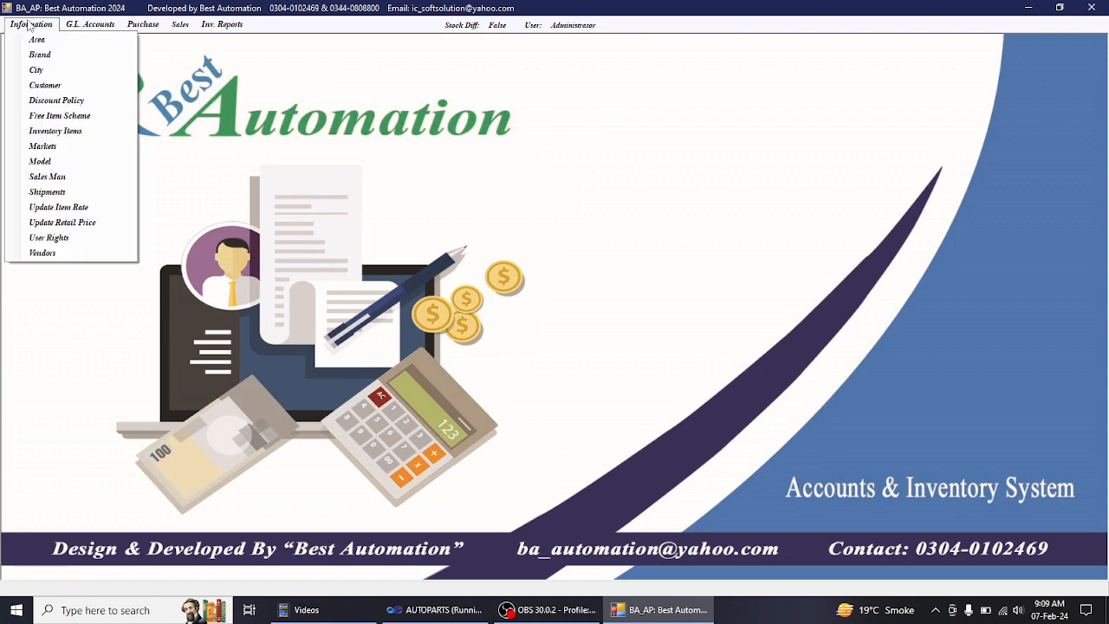
pyautogui.click(45, 86)
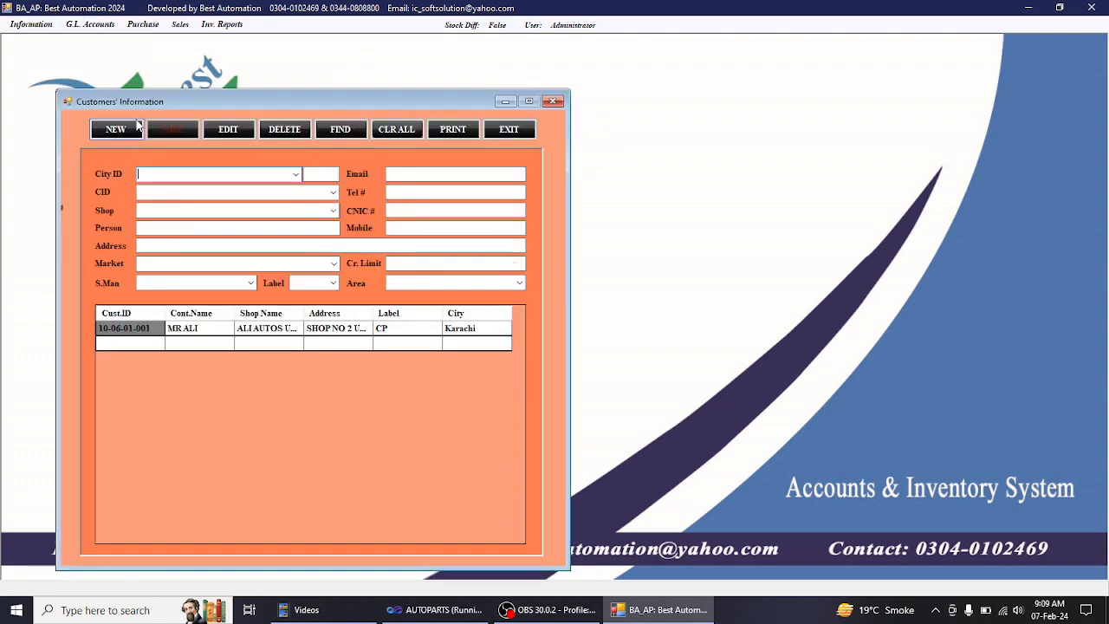
pyautogui.click(126, 130)
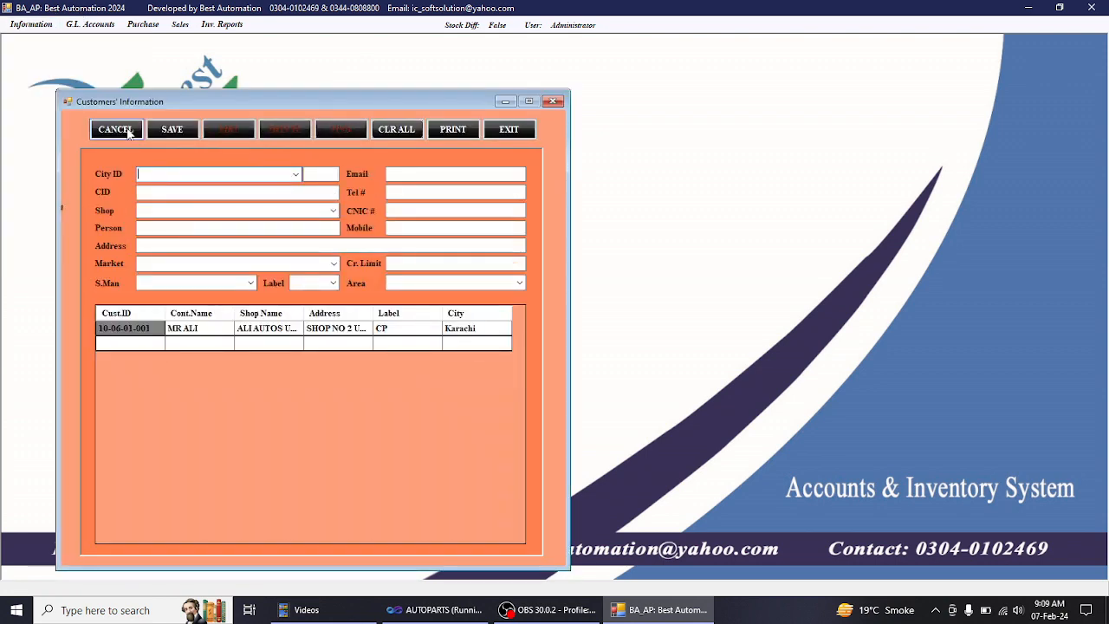
pyautogui.write('KA')
pyautogui.press('Return')
pyautogui.press('Return')
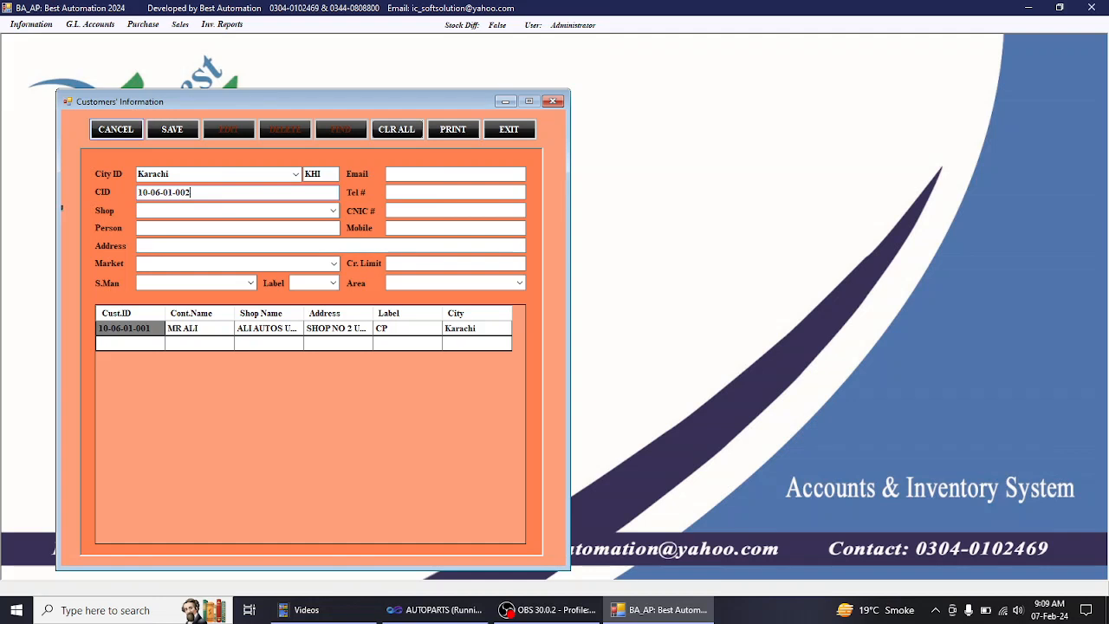
# - Change the city to Hyderabad and complete customer ID 10-06-02-001
pyautogui.click(189, 173)
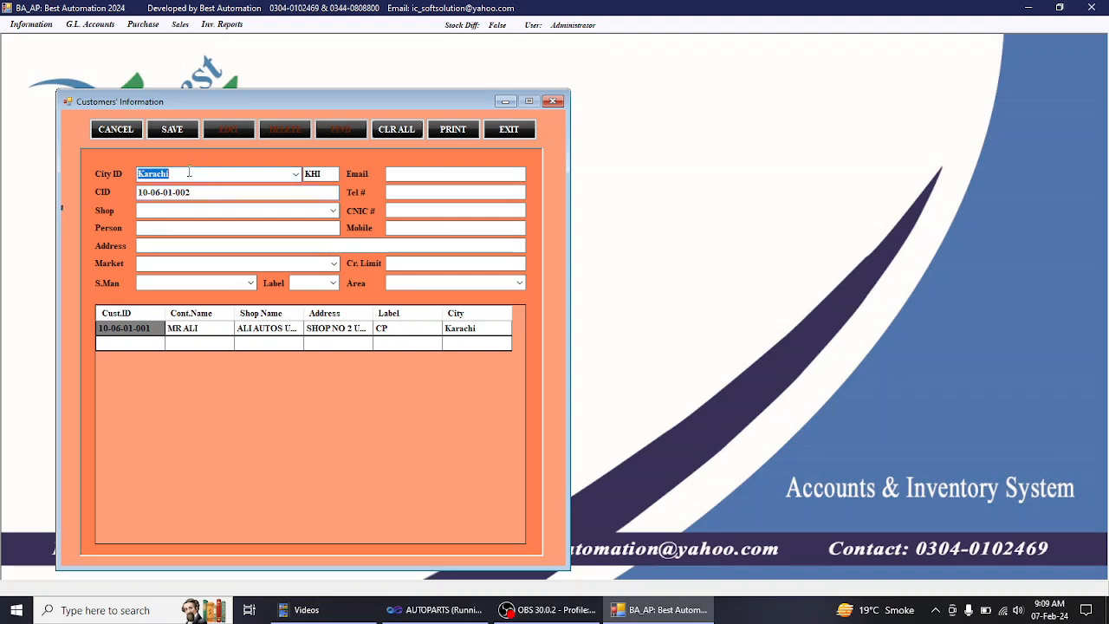
pyautogui.write('Hyderabad')
pyautogui.press('Return')
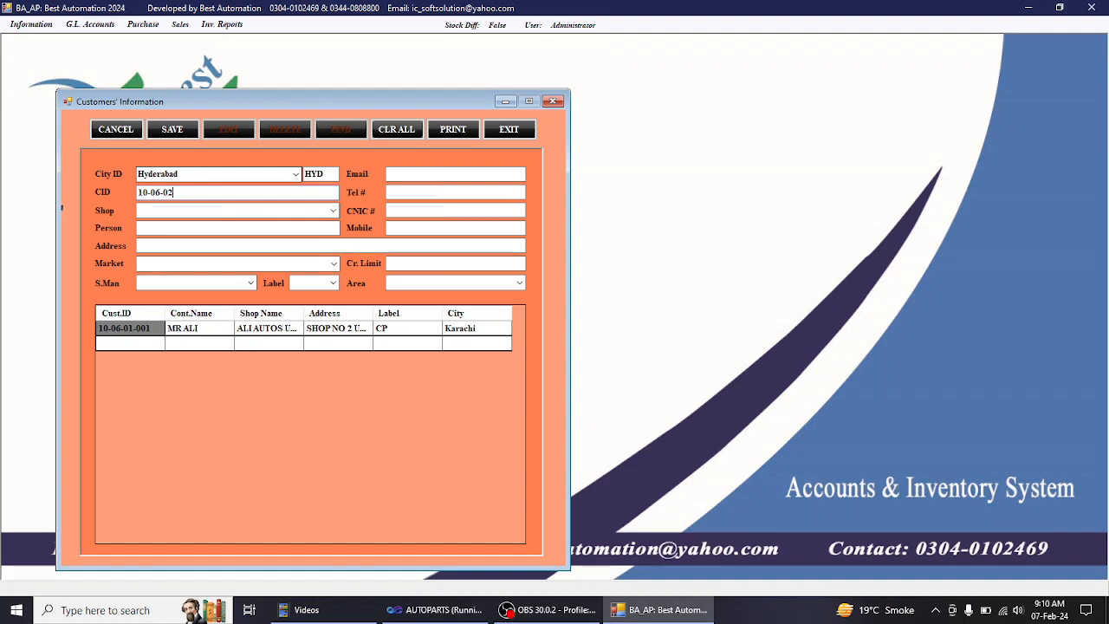
pyautogui.write('-001')
pyautogui.click(139, 211)
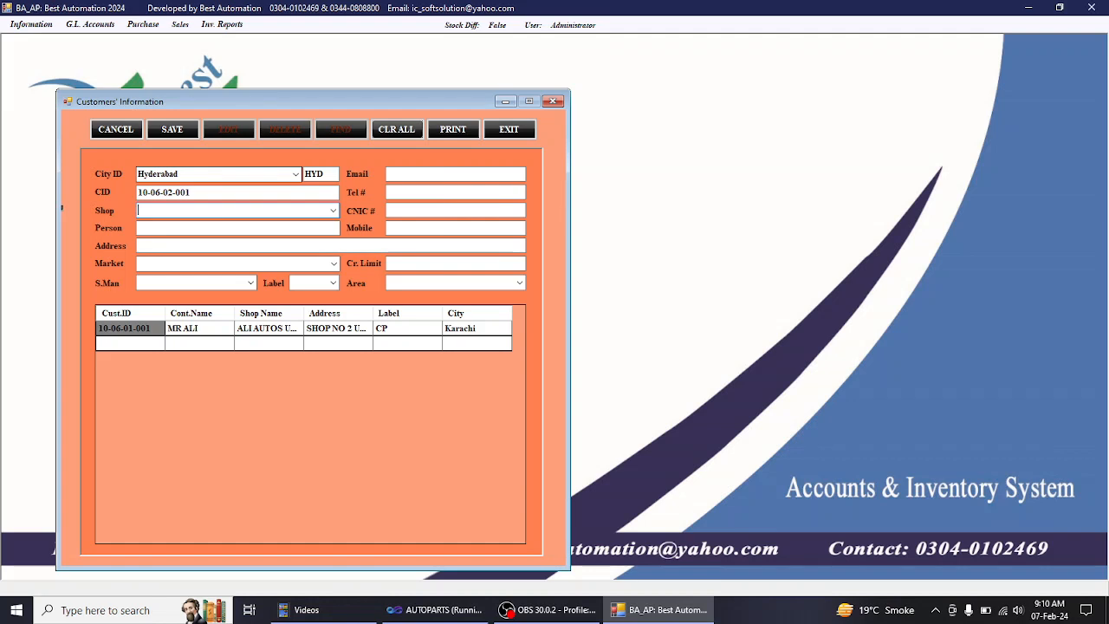
# - Discard the unsaved Hyderabad customer and reopen the Customers' Information form
pyautogui.click(509, 129)
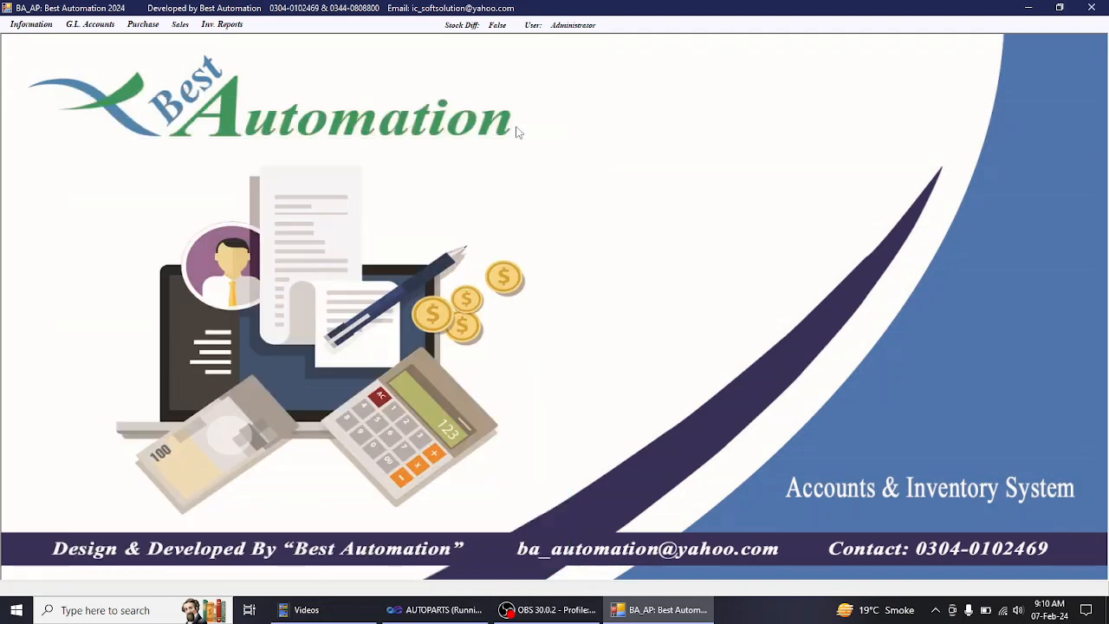
pyautogui.click(31, 23)
pyautogui.click(56, 87)
pyautogui.moveTo(344, 122); pyautogui.dragTo(376, 78)
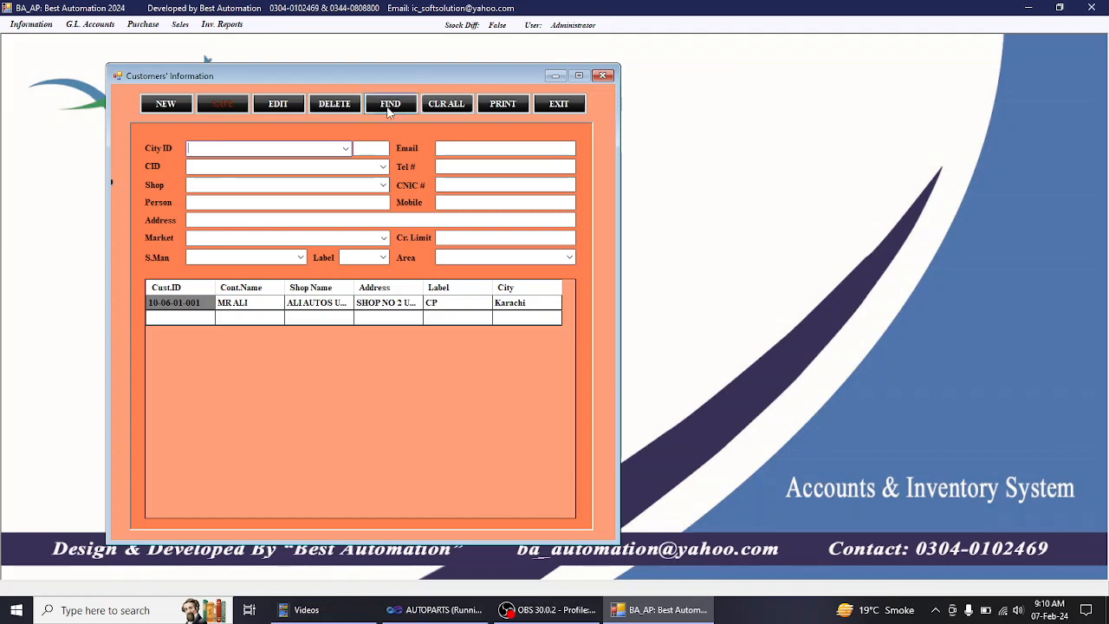
# - Find and load the ALI AUTOS UP MORE record by searching the shop name 'ALI AU'
pyautogui.click(389, 110)
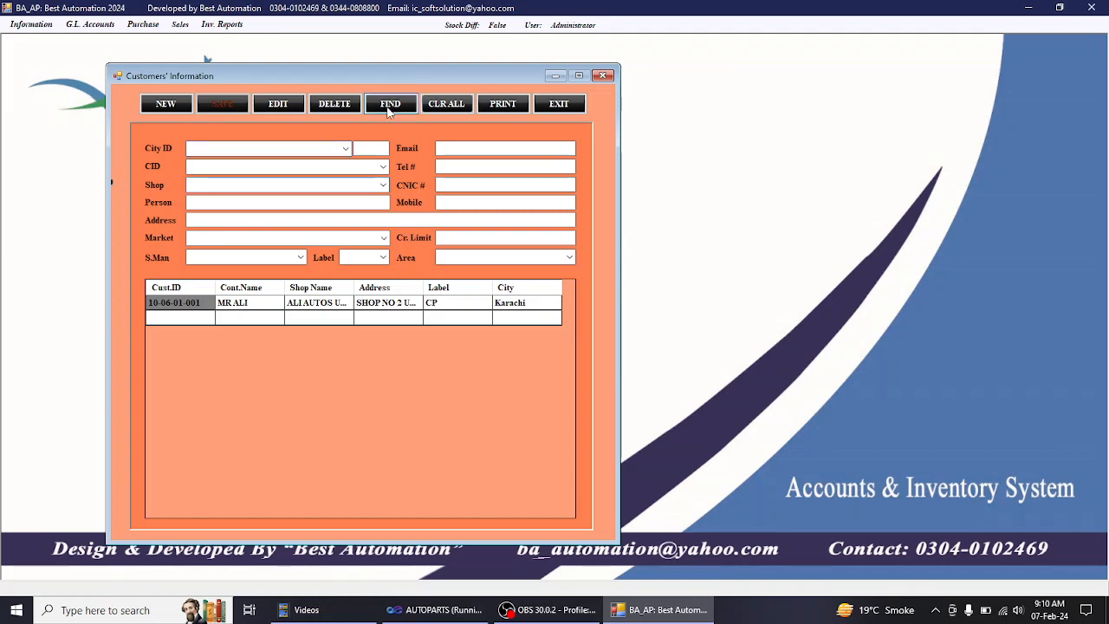
pyautogui.write('ALI AU')
pyautogui.press('Return')
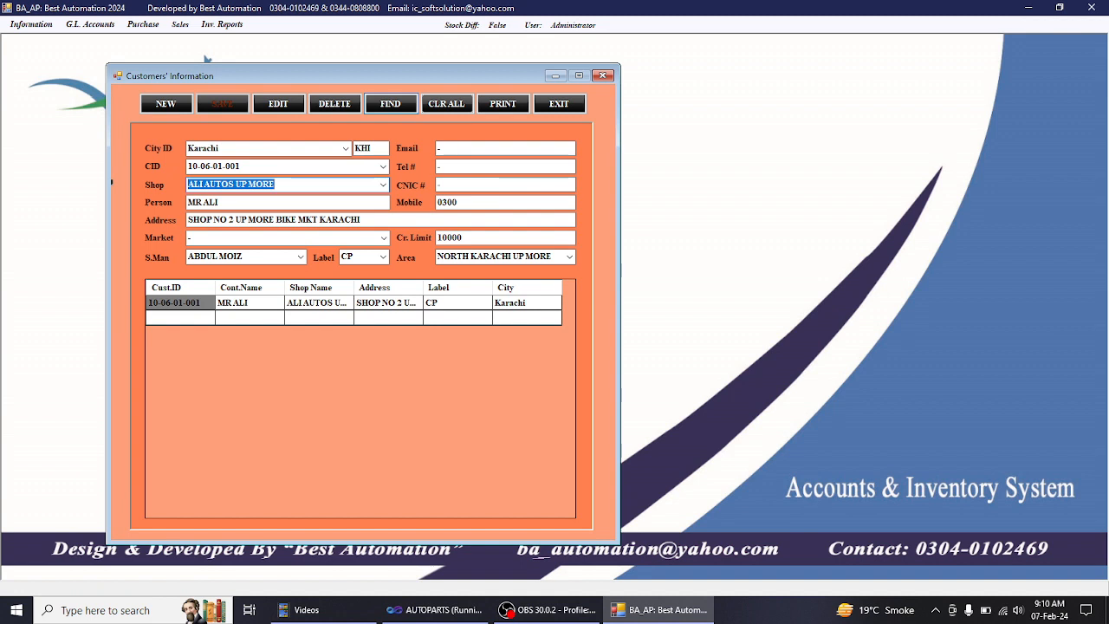
pyautogui.press('Return')
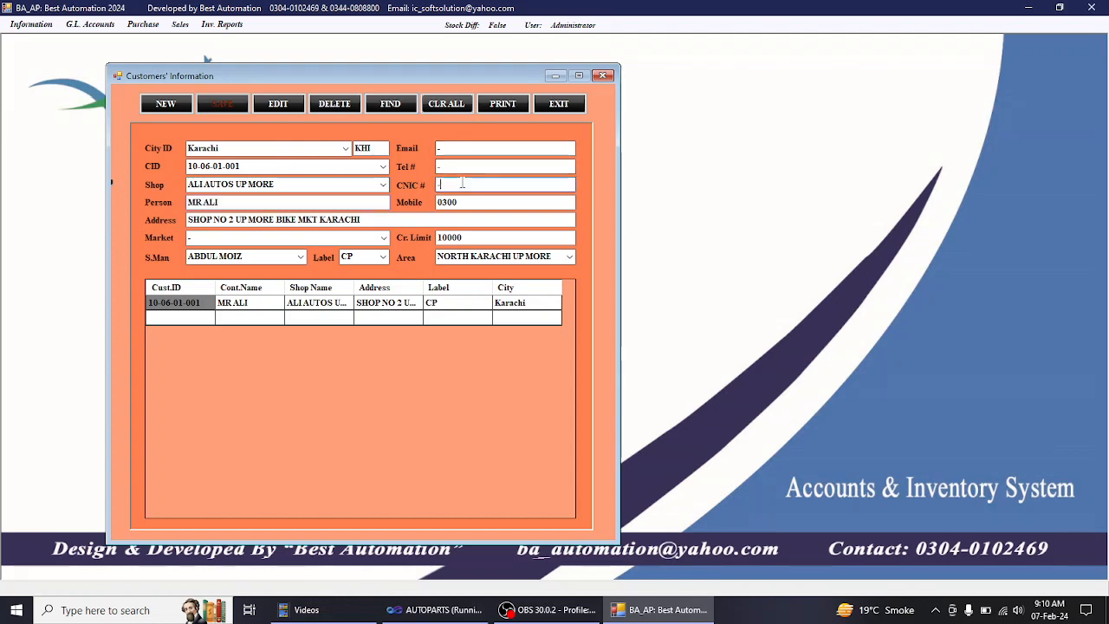
# - Enter the customer's CNIC number and replace the email dash with the shop's Gmail address
pyautogui.click(461, 183)
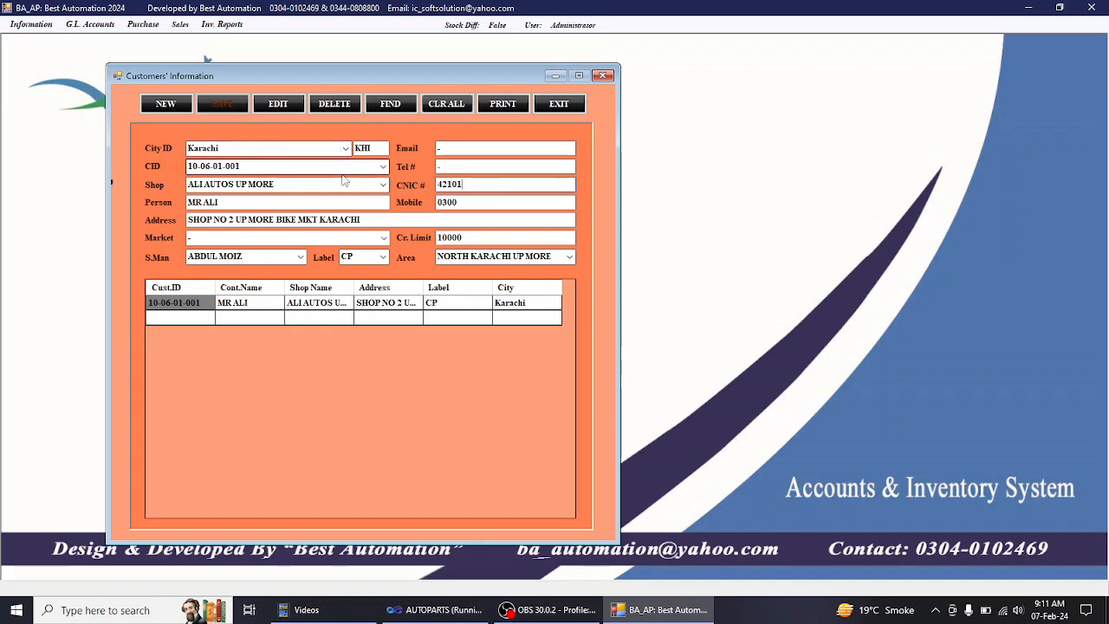
pyautogui.click(454, 153)
pyautogui.press('BackSpace')
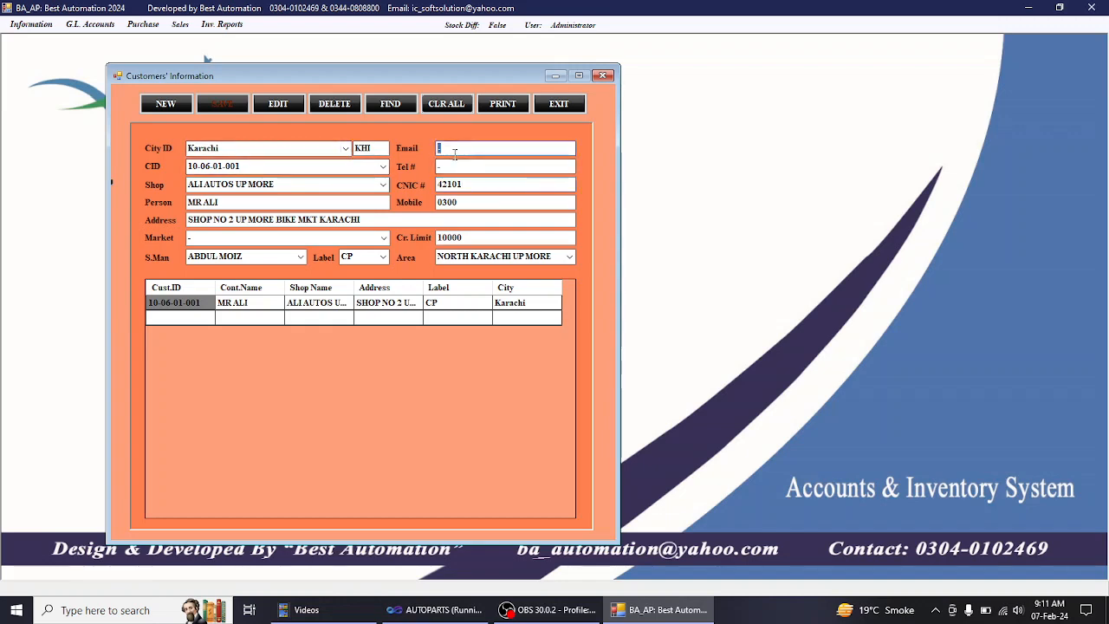
pyautogui.write('ALI')
pyautogui.press('BackSpace')
pyautogui.press('BackSpace')
pyautogui.press('BackSpace')
pyautogui.click(447, 149)
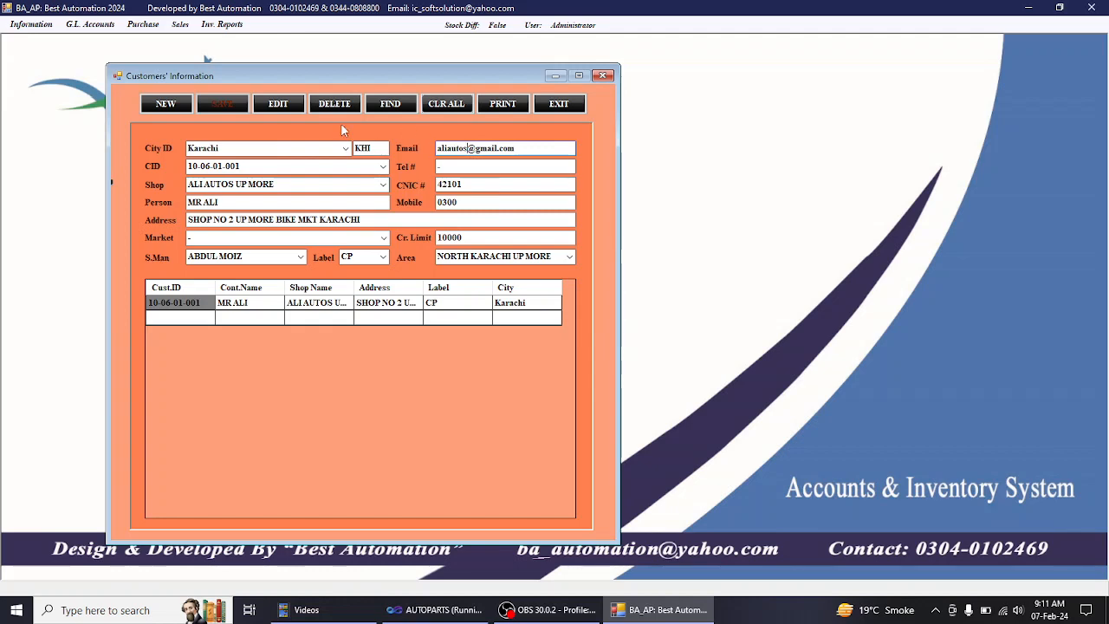
# - Commit the CNIC and email changes to ALI AUTOS UP MORE, confirming the Edit Record prompt
pyautogui.click(290, 110)
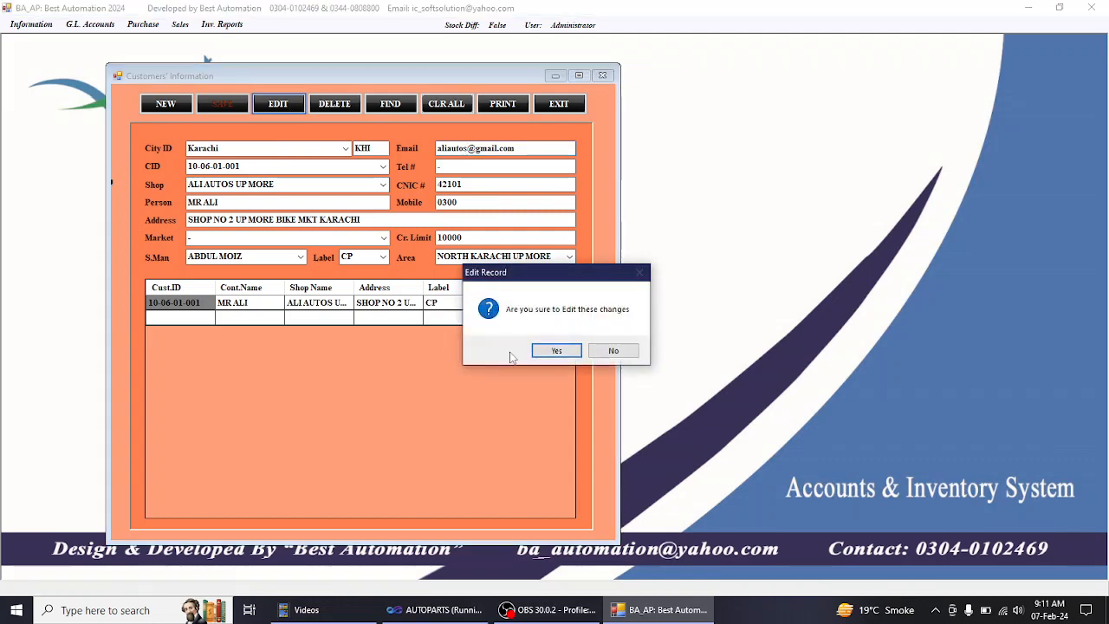
pyautogui.click(557, 354)
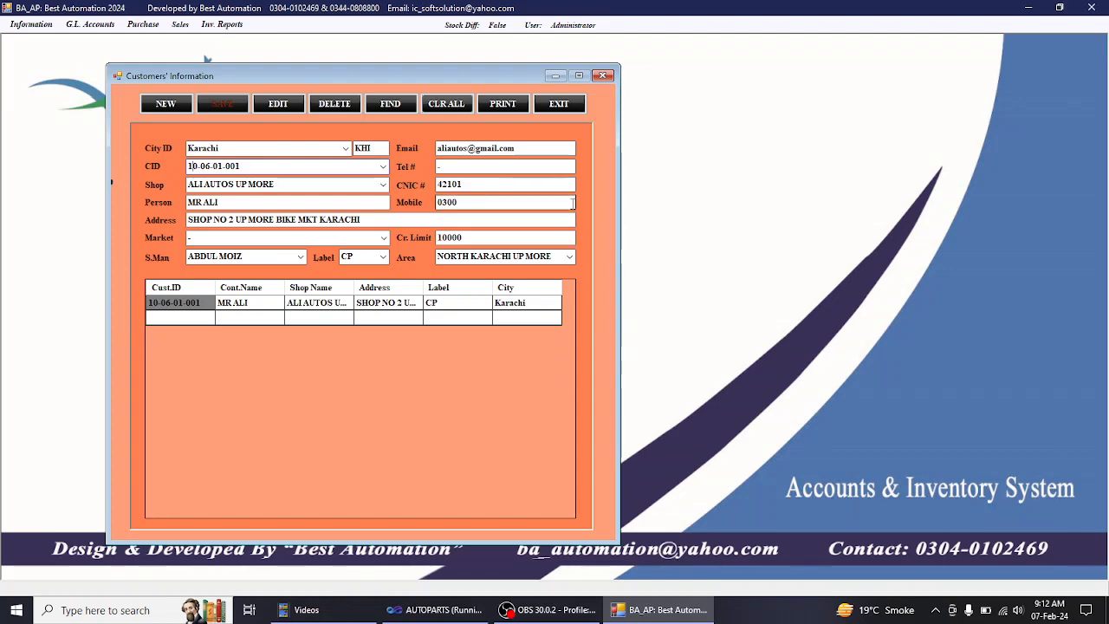
# - Close the customer records and open the Customer Discount form
pyautogui.click(560, 106)
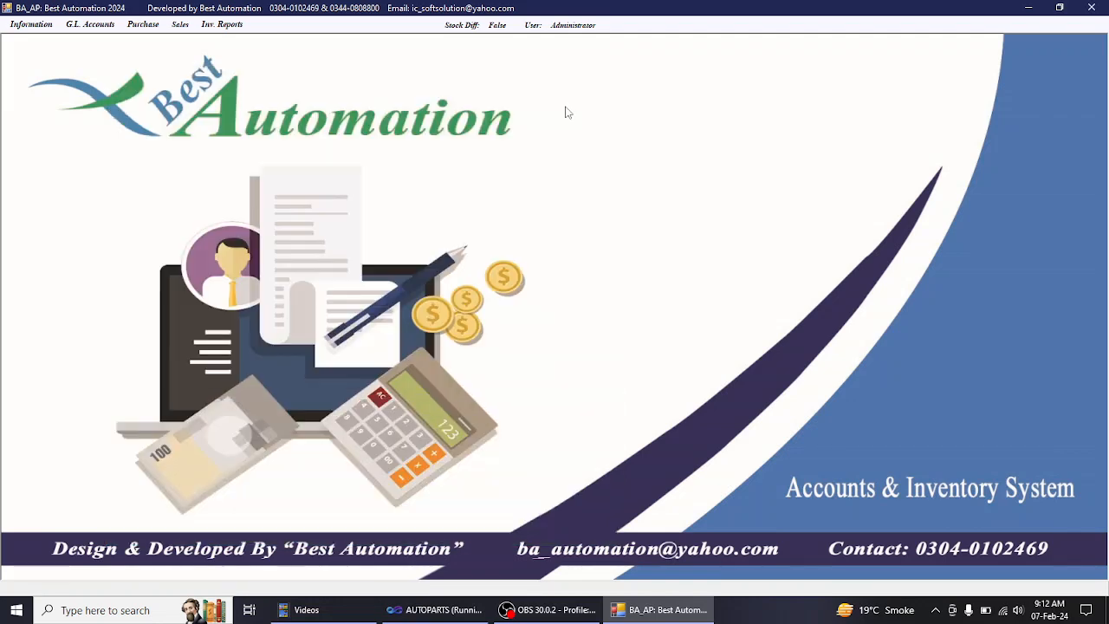
pyautogui.click(41, 25)
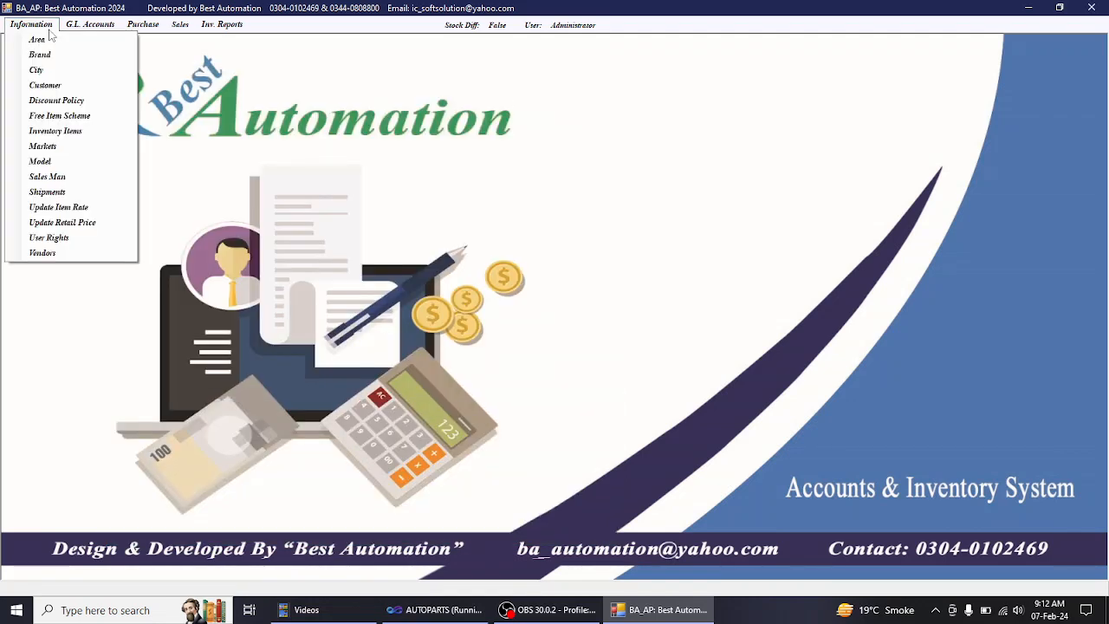
pyautogui.click(78, 100)
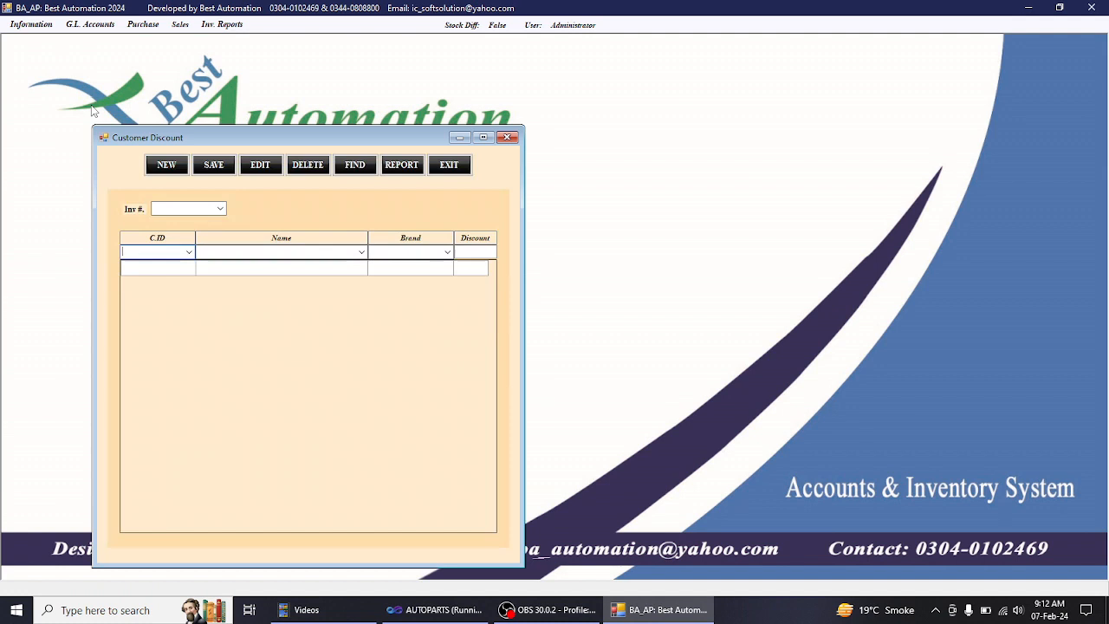
# - Start new discount entry Inv # 2 with ALI AUTOS UP MORE on its first row
pyautogui.click(160, 167)
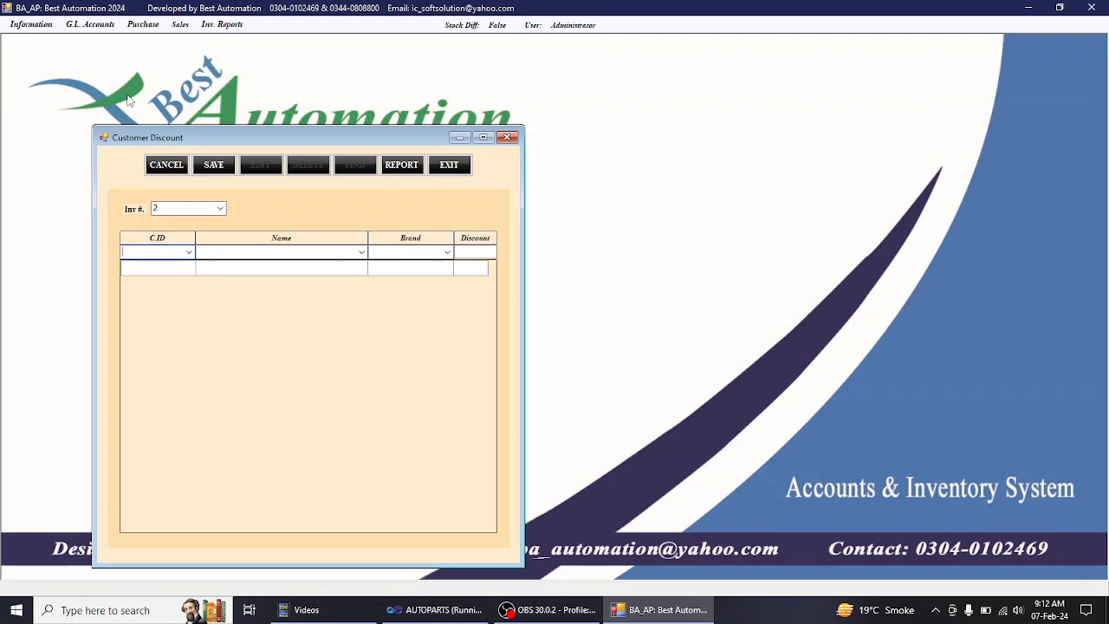
pyautogui.write('al')
pyautogui.press('Down')
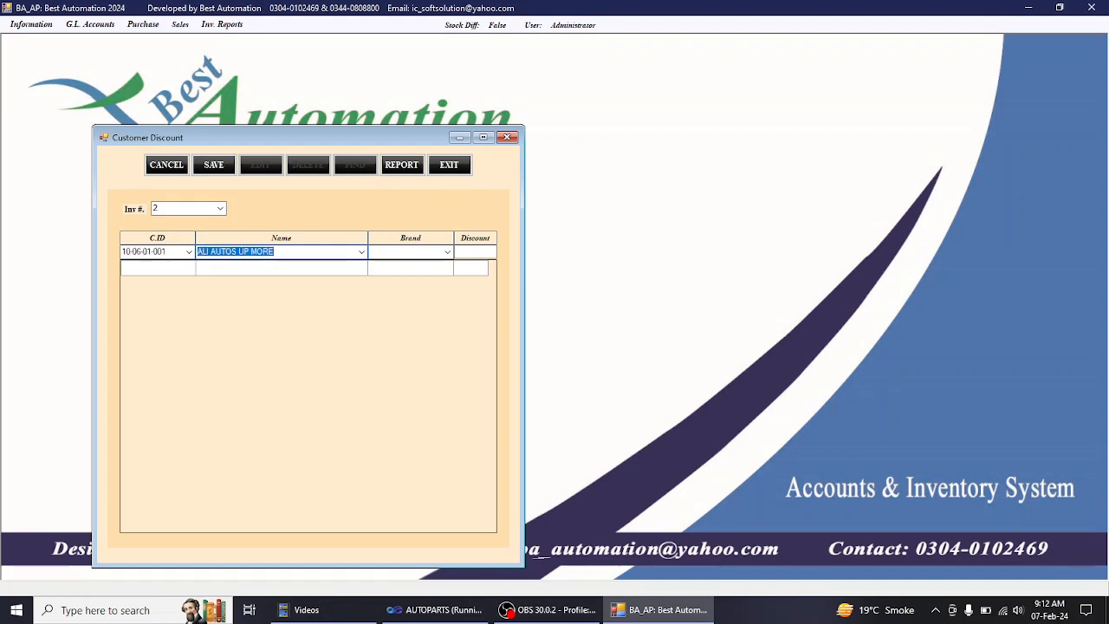